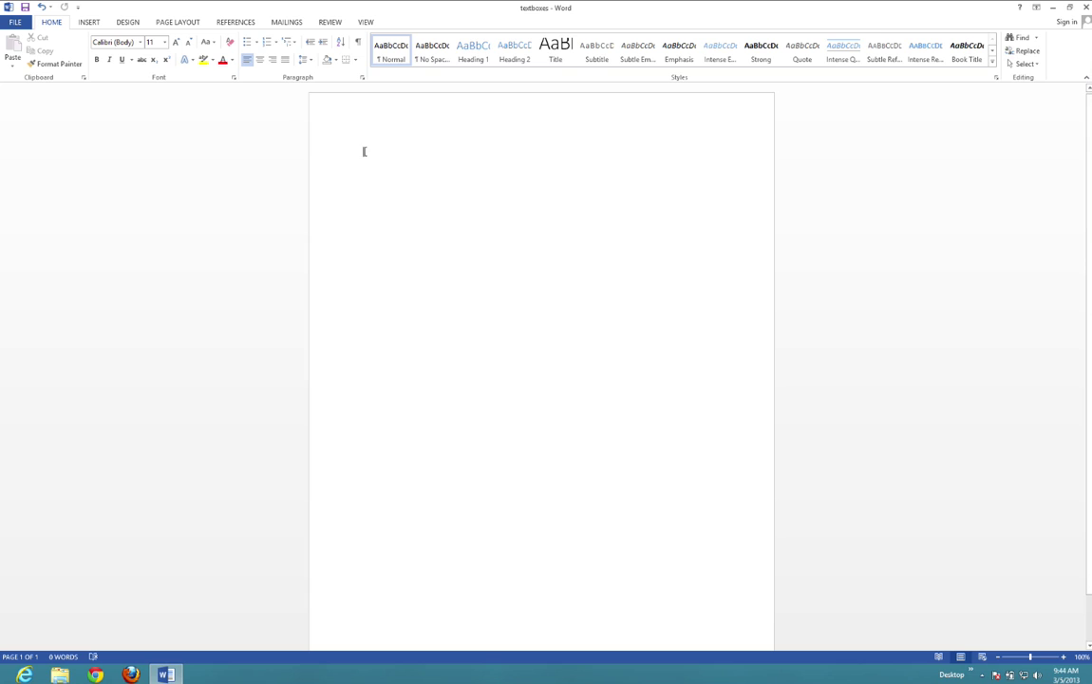
Draw a 2.19" × 2.8" text box near the page's top-left and start typing =rand() in it.
click(88, 22)
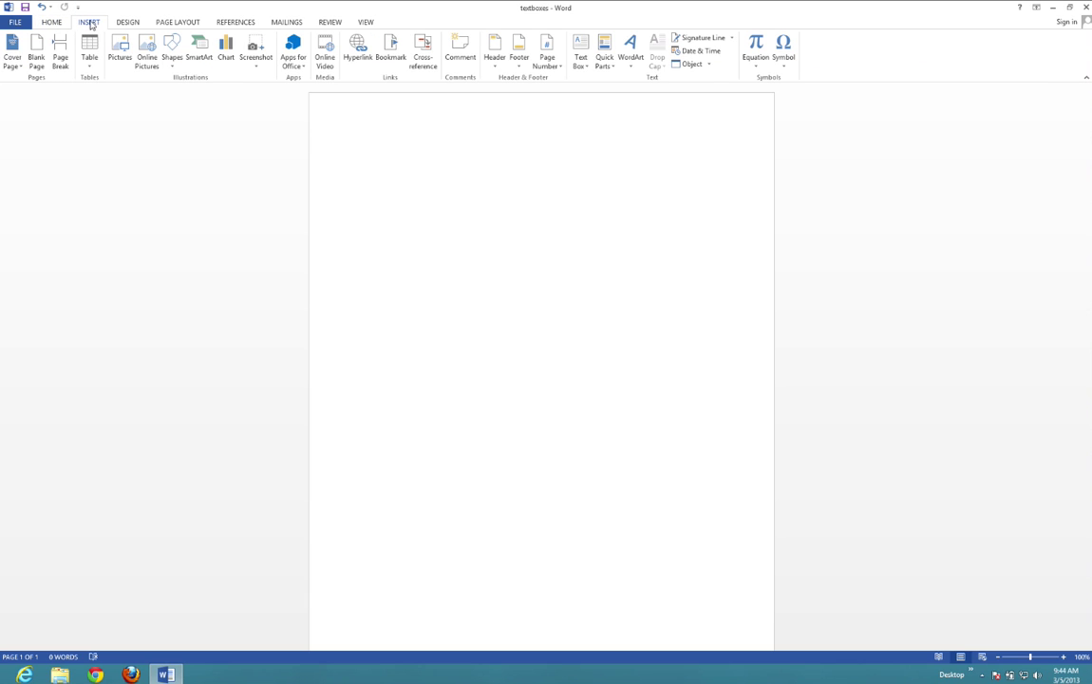
click(581, 59)
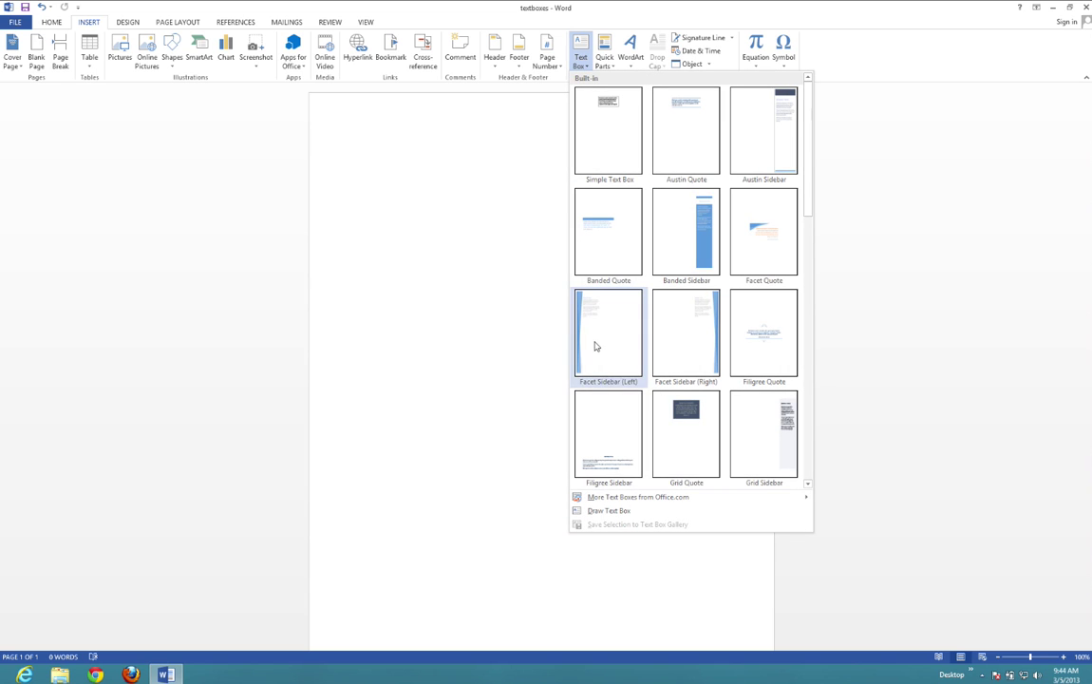
click(601, 512)
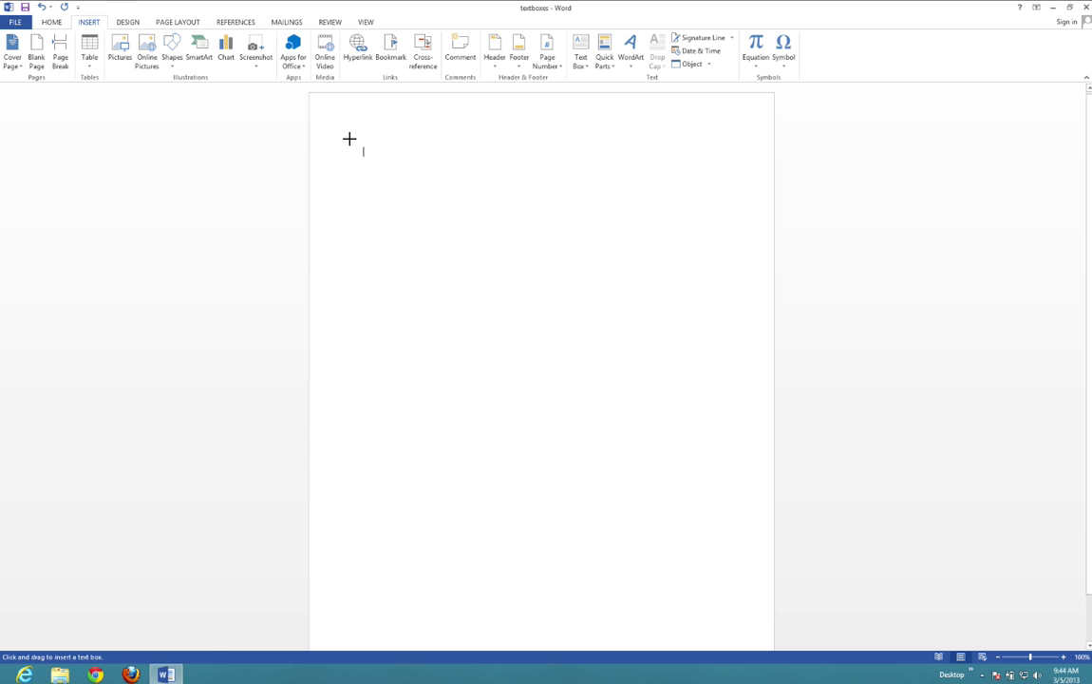
mouse_move(349, 138)
mouse_down()
mouse_move(395, 224)
mouse_move(522, 370)
mouse_move(505, 259)
mouse_up()
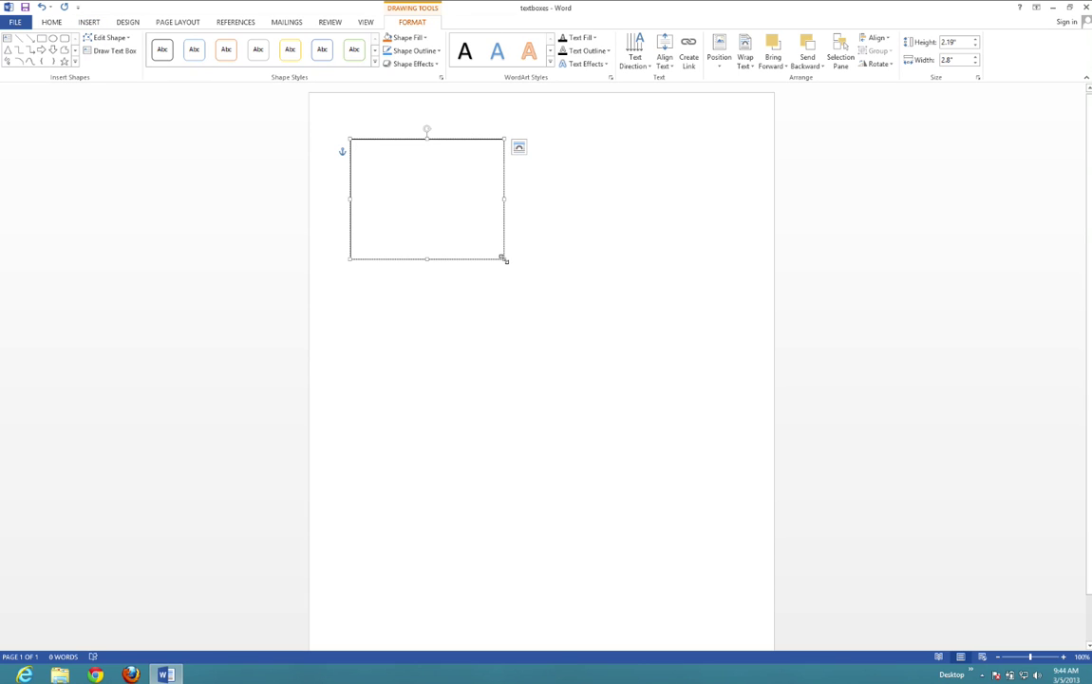
text(T)
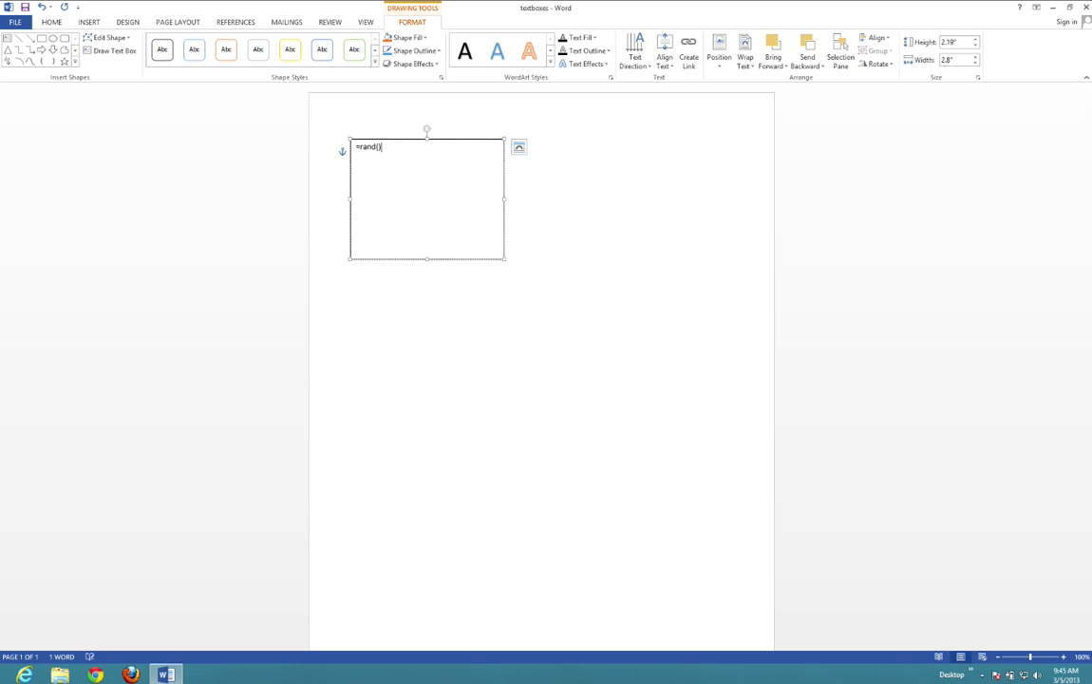
Generate sample paragraphs with =rand() and stretch the text box to 3.31" tall.
key(Return)
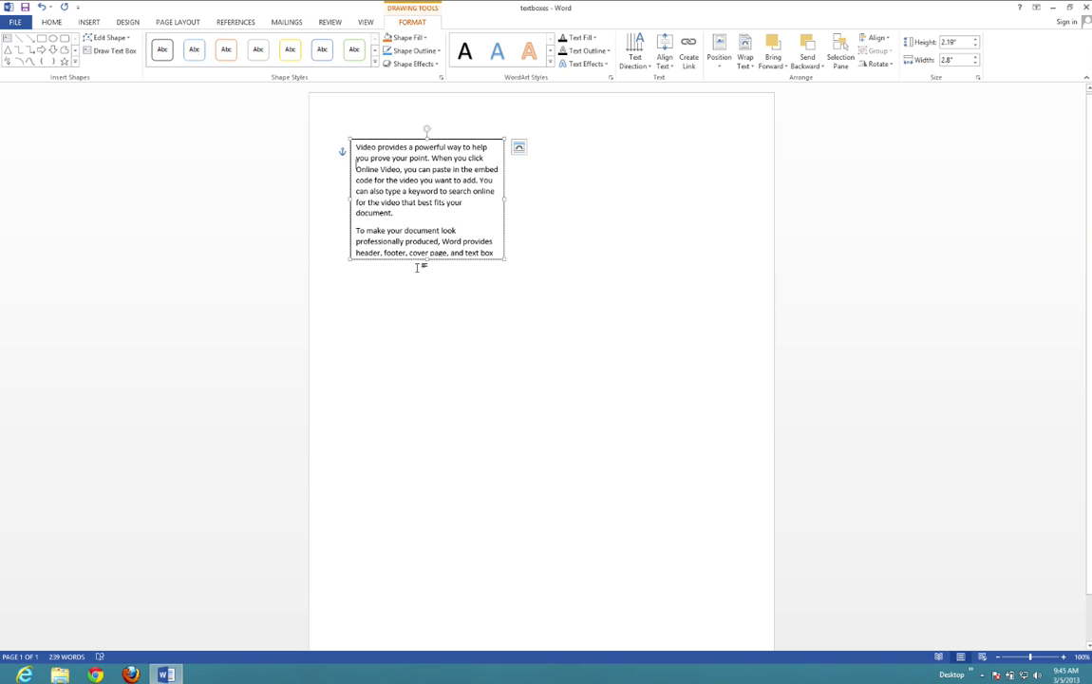
drag(427, 257, 437, 321)
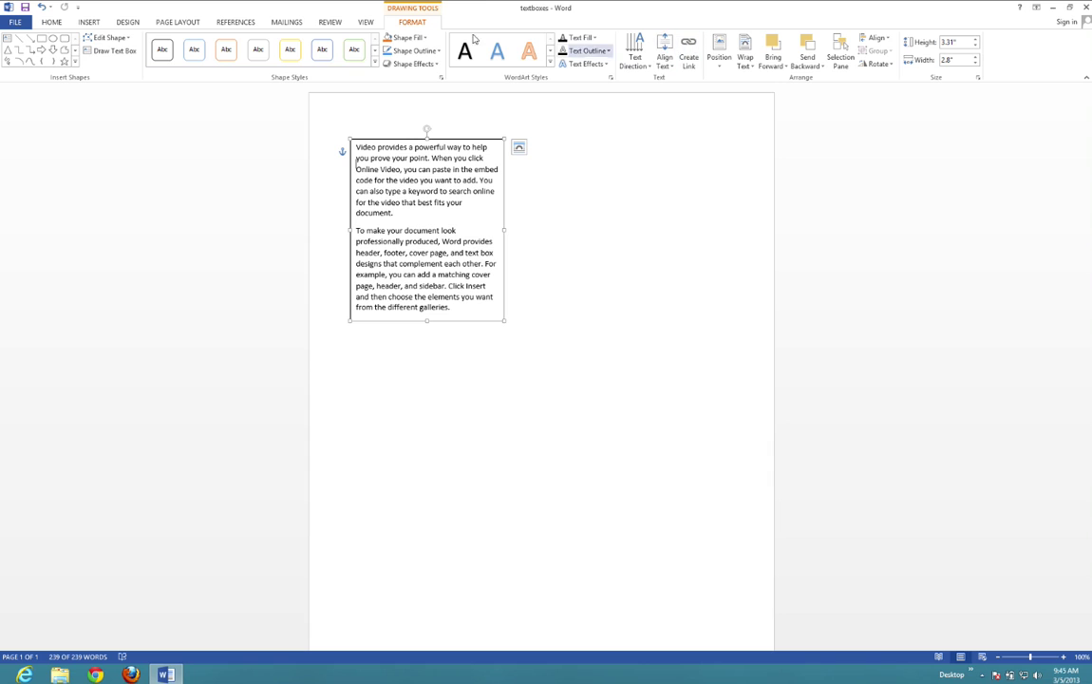
click(81, 22)
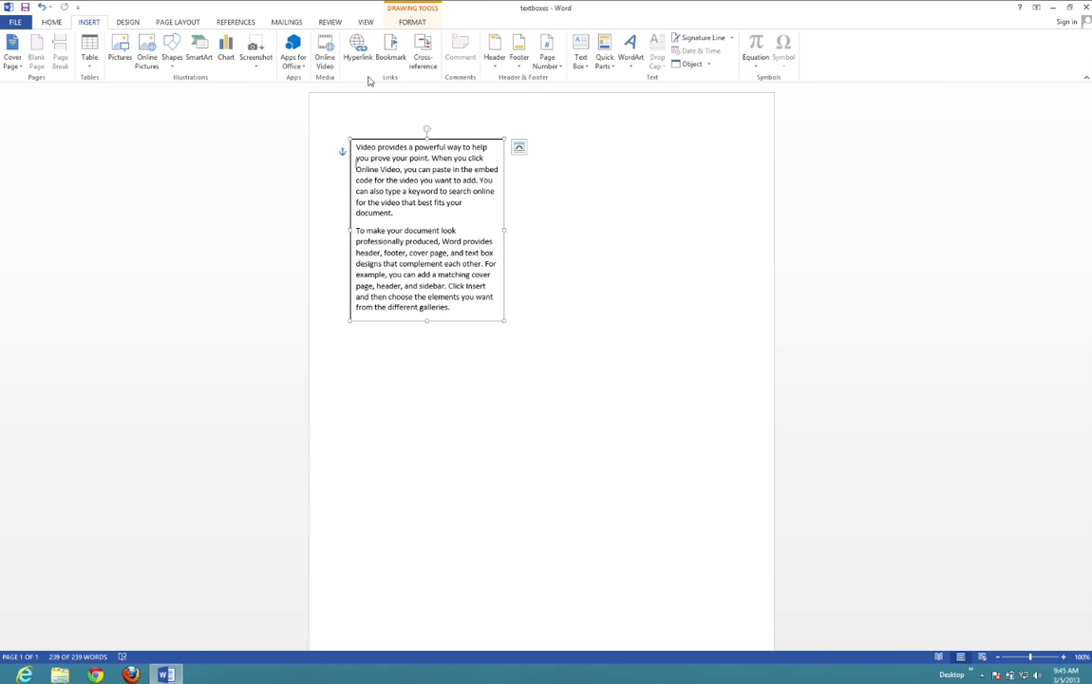
Draw a second empty 3.39" × 4.06" text box beside the first, then select the first box for linking.
click(580, 67)
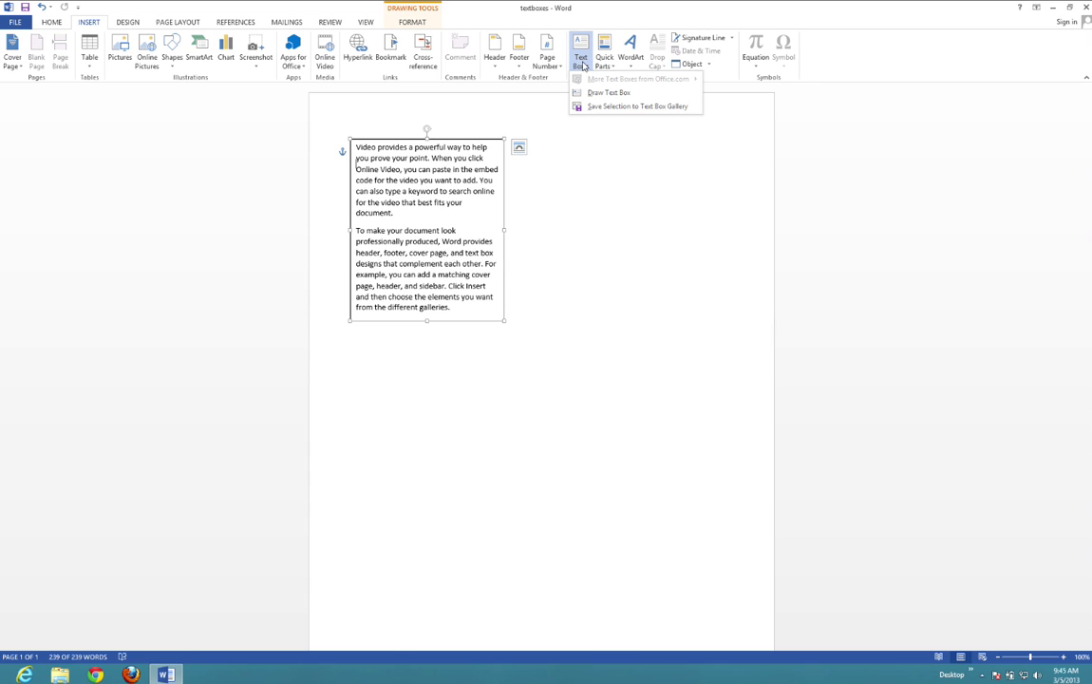
click(582, 91)
mouse_move(542, 139)
mouse_down()
mouse_move(585, 212)
mouse_move(704, 324)
mouse_move(765, 324)
mouse_up()
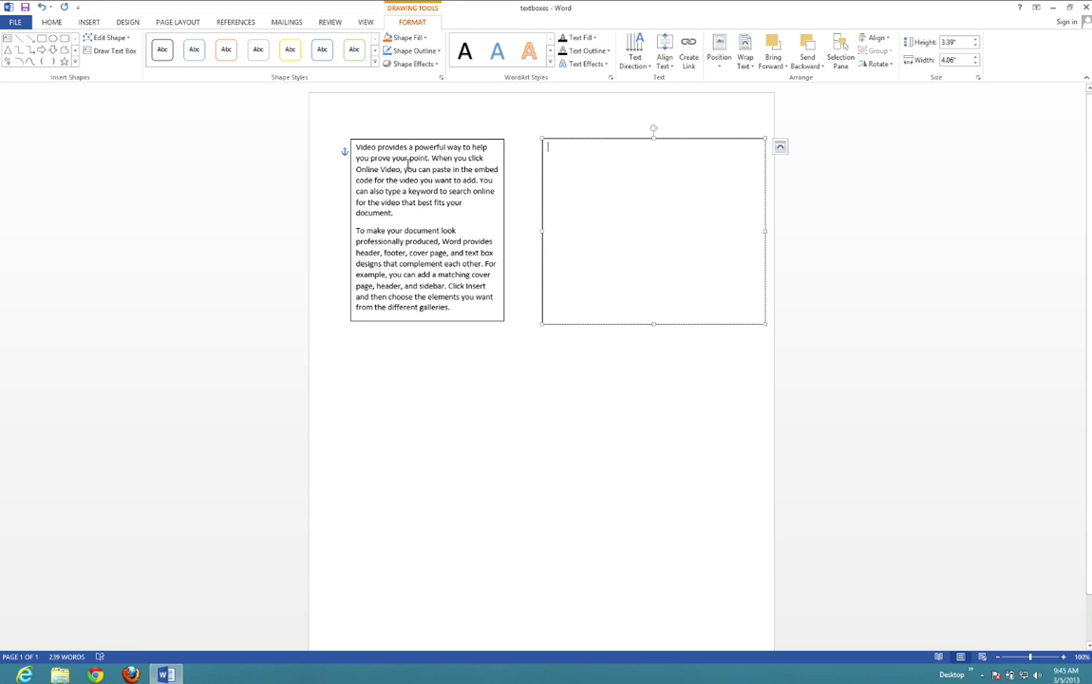
click(408, 163)
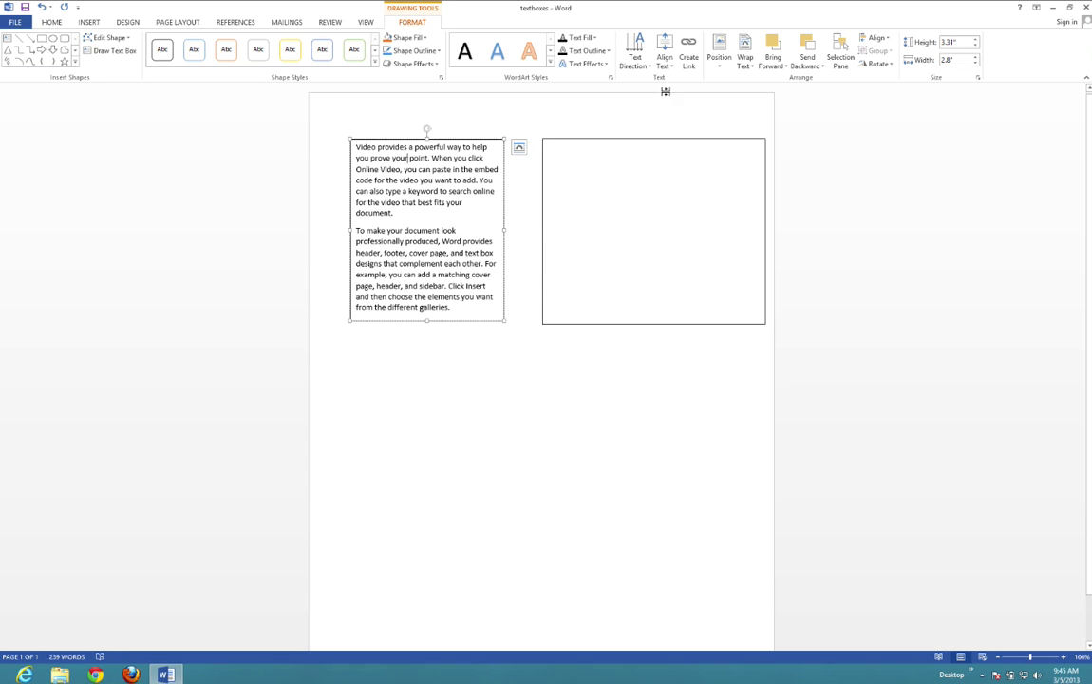
click(688, 67)
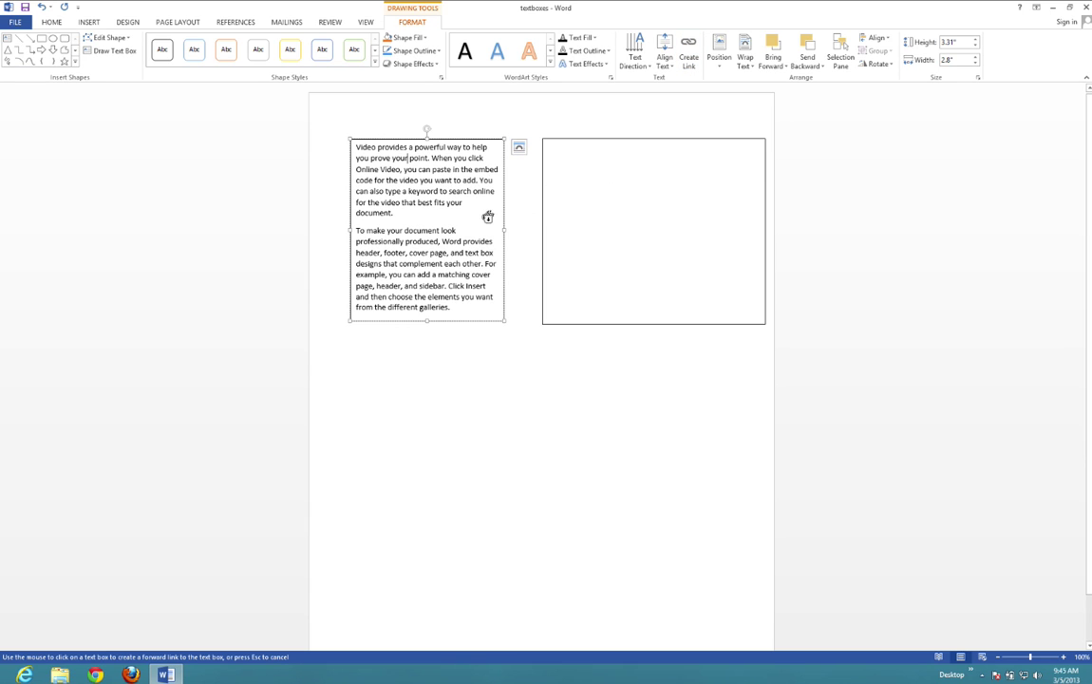
Link the first box to the right box so overflow continues there, and make it 3.49" tall.
click(563, 204)
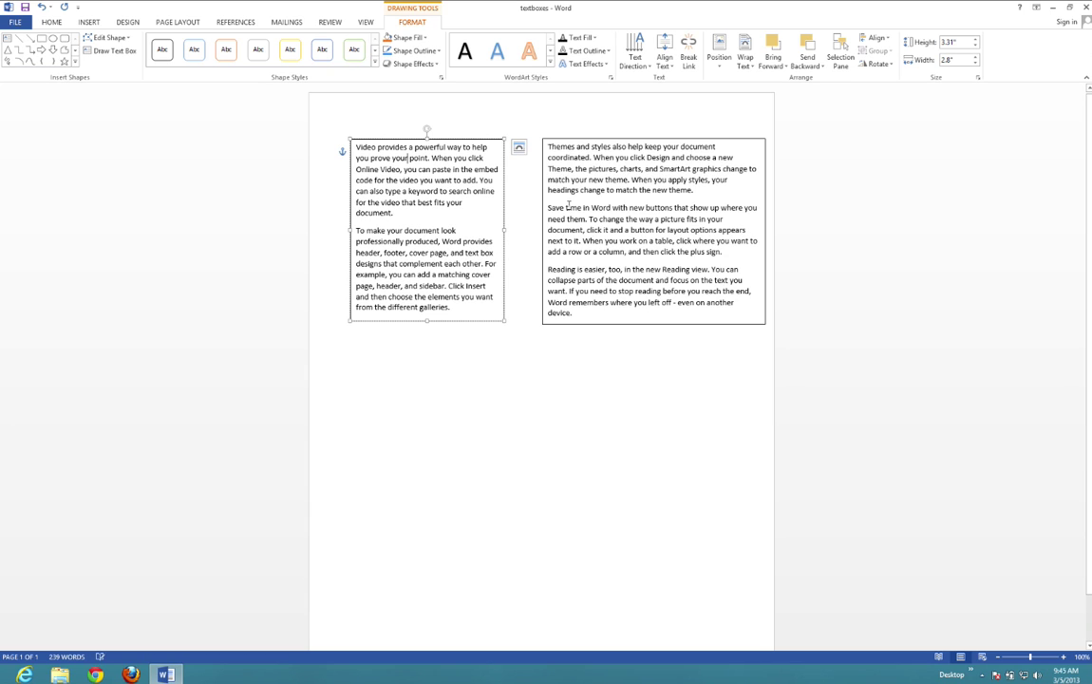
click(602, 325)
mouse_move(653, 324)
mouse_down()
mouse_move(651, 448)
mouse_move(650, 317)
mouse_move(648, 332)
mouse_up()
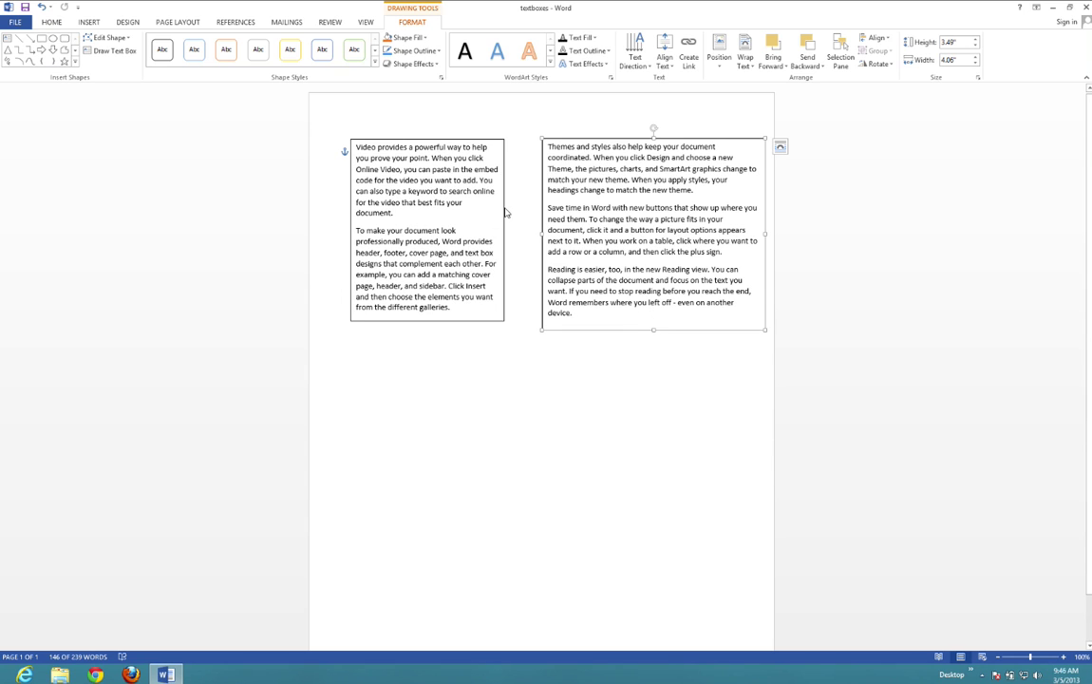
click(504, 211)
Insert a 'Contents' line and an empty line after 'document.' in the left text box.
click(564, 179)
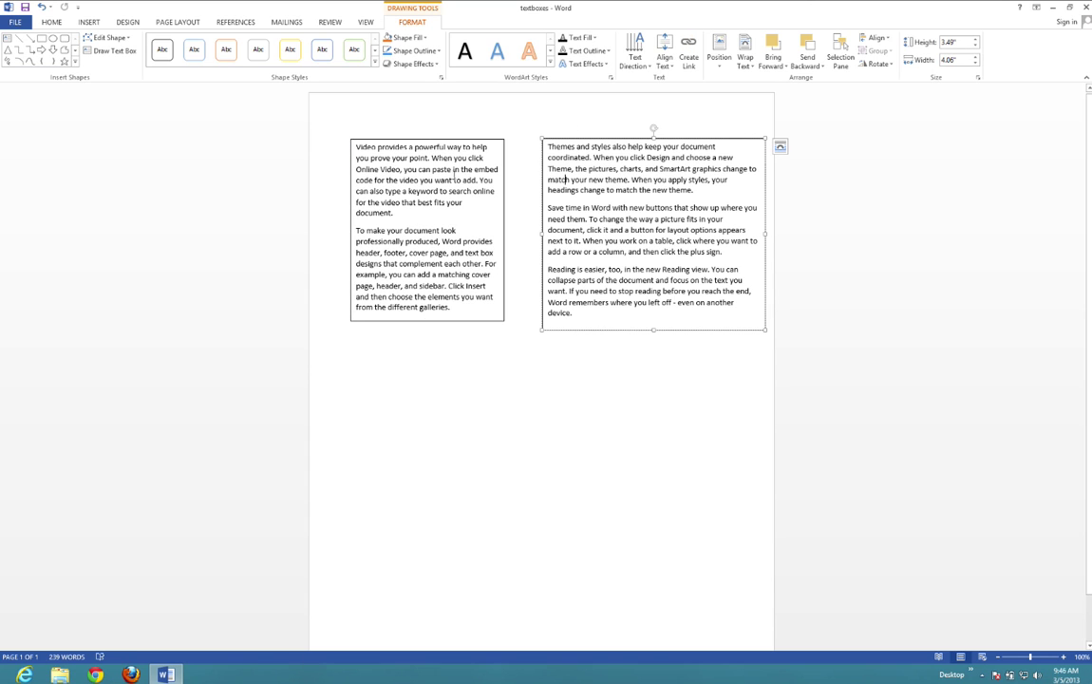
click(428, 220)
key(Return)
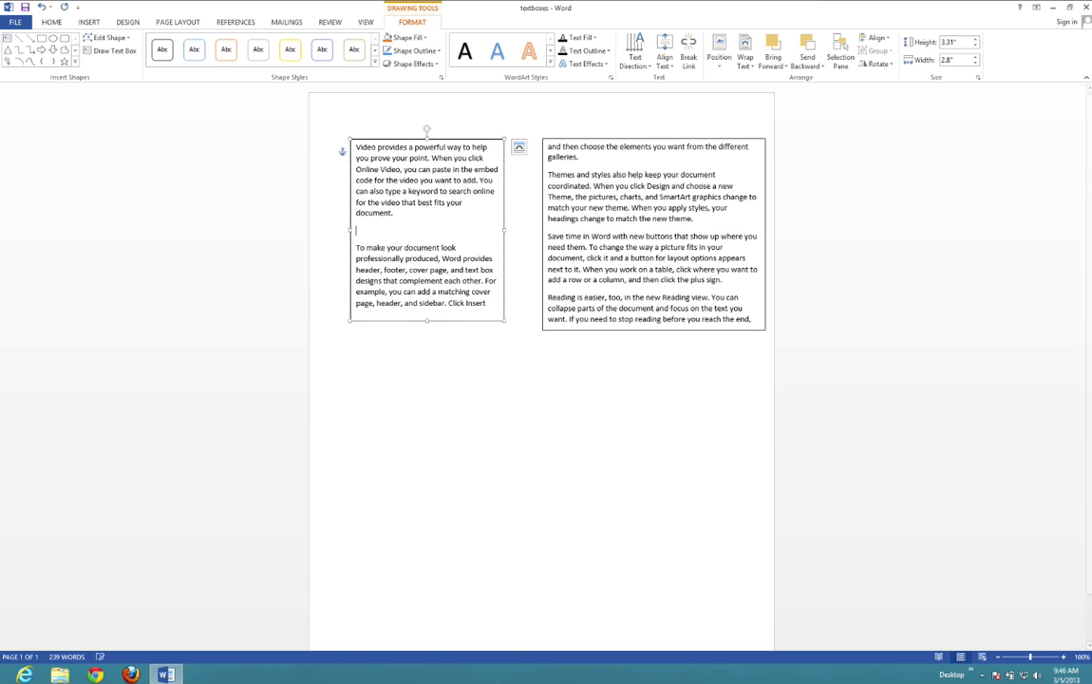
text(Contents)
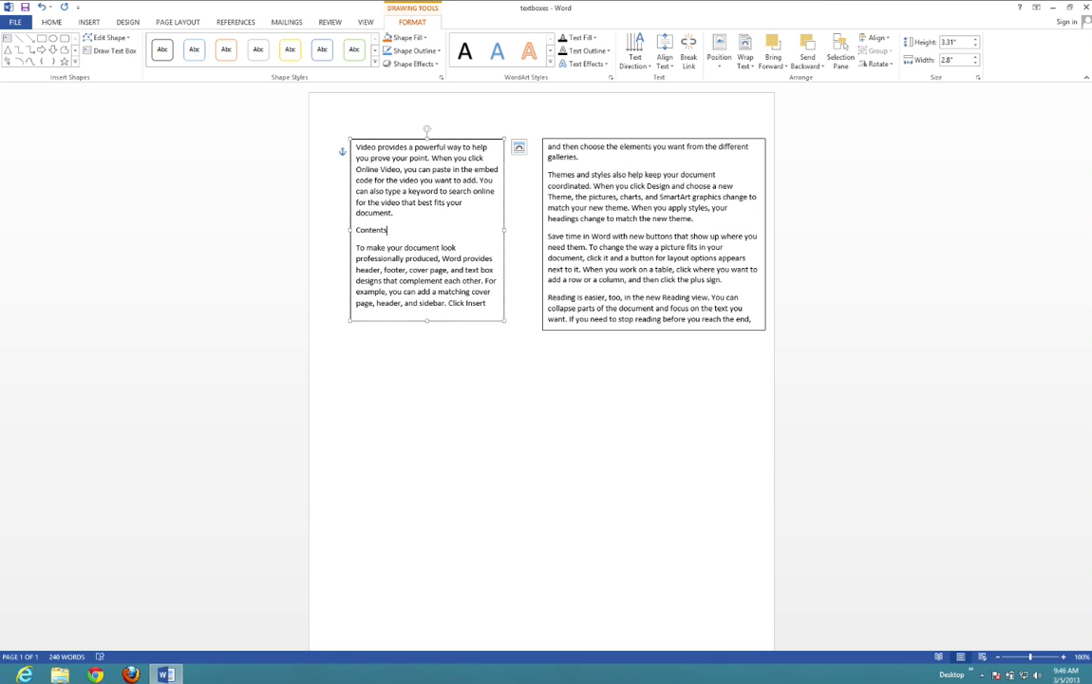
key(Return)
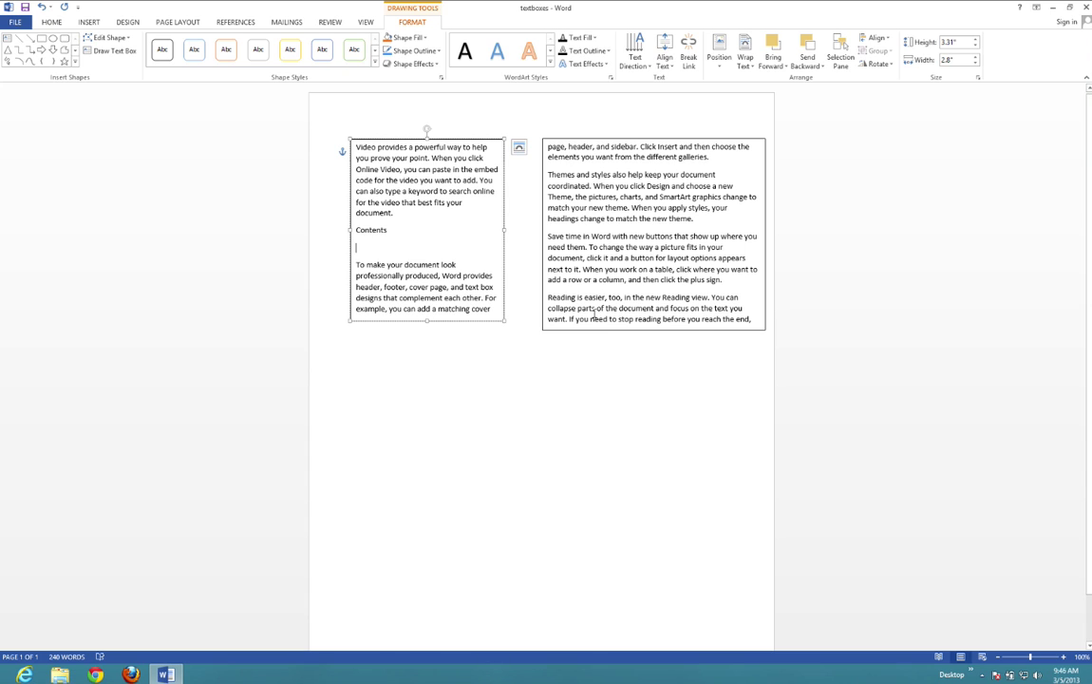
click(599, 327)
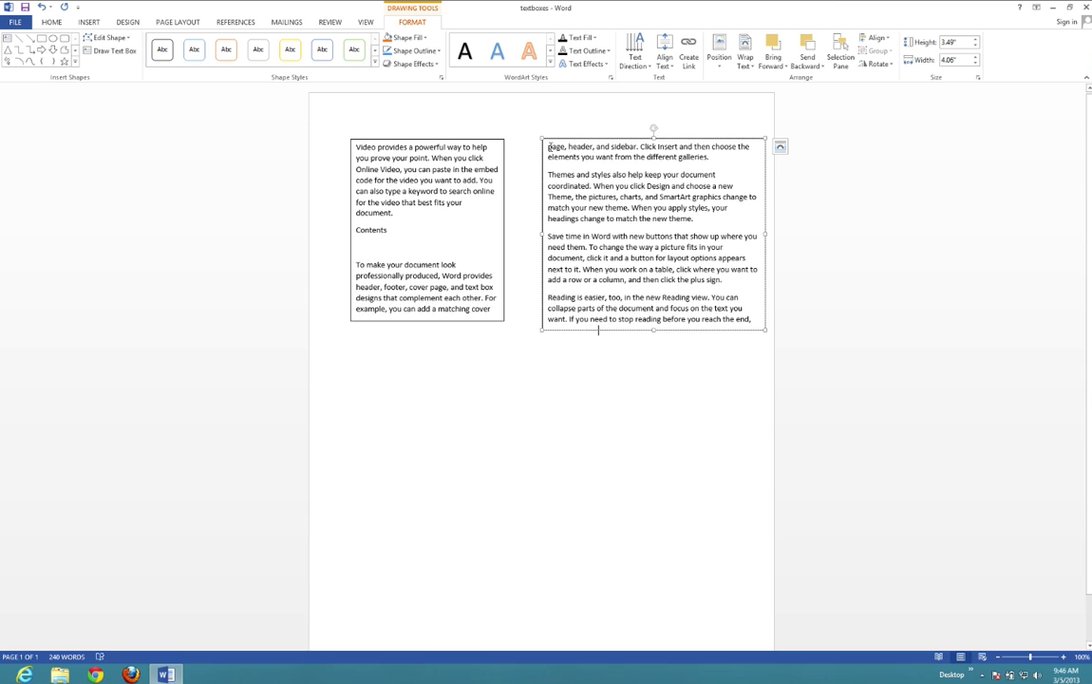
click(485, 157)
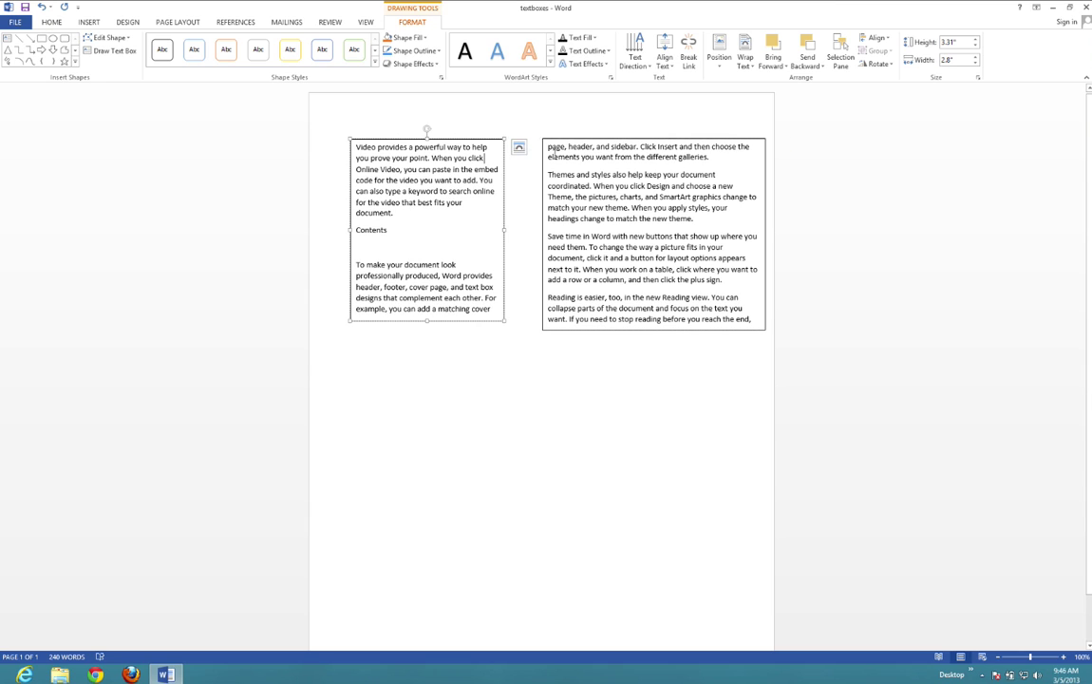
click(520, 150)
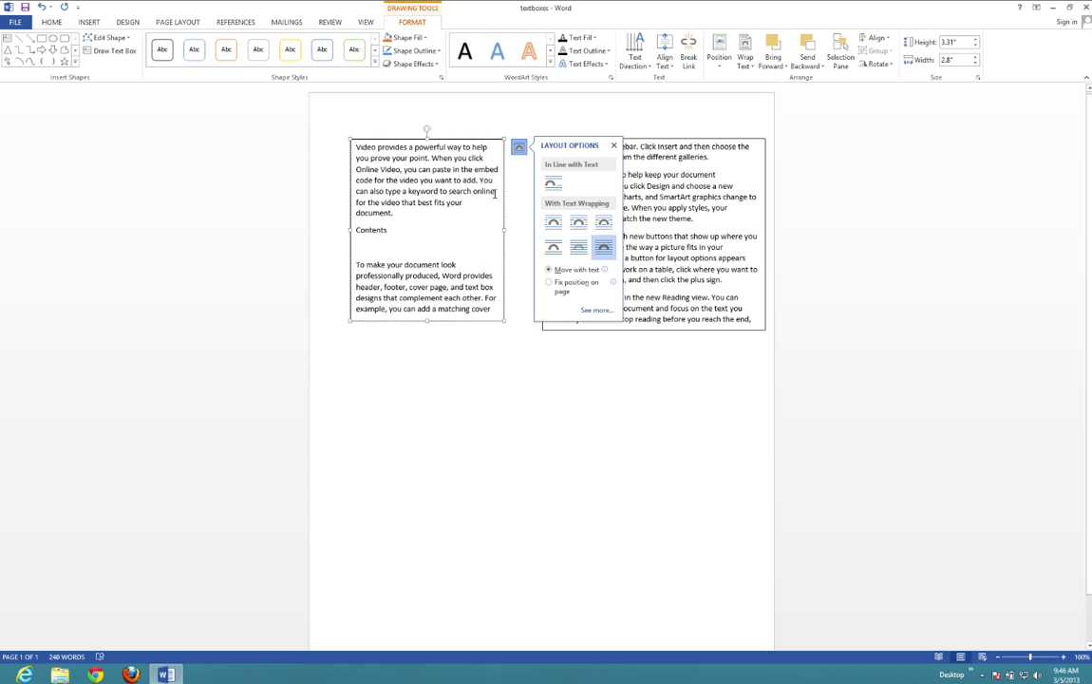
click(670, 247)
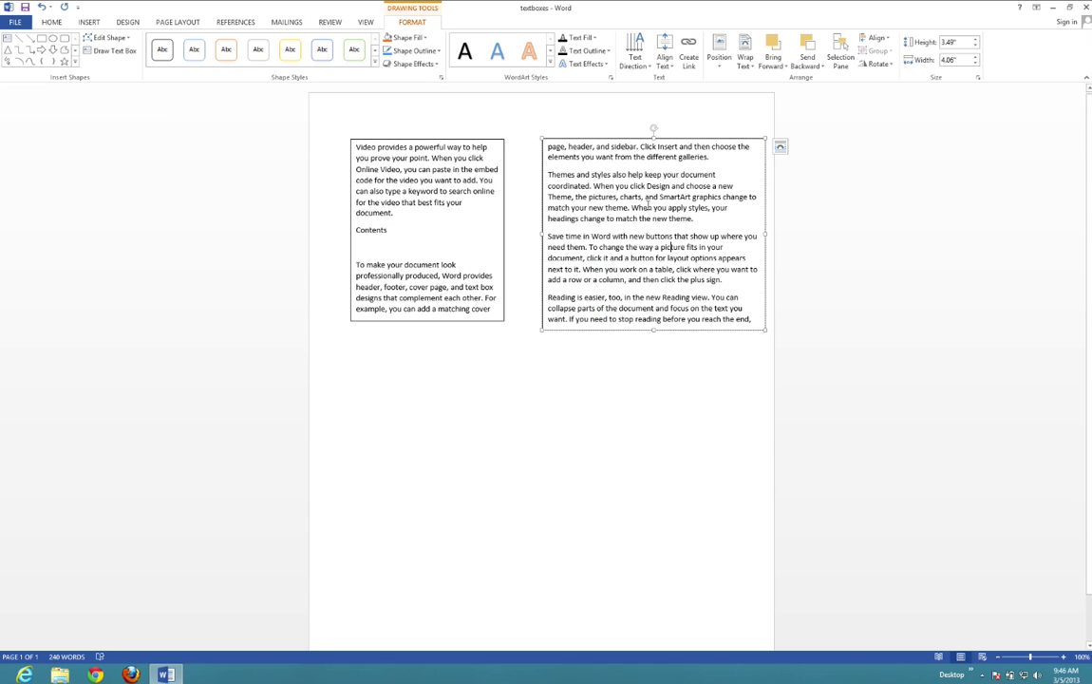
click(653, 329)
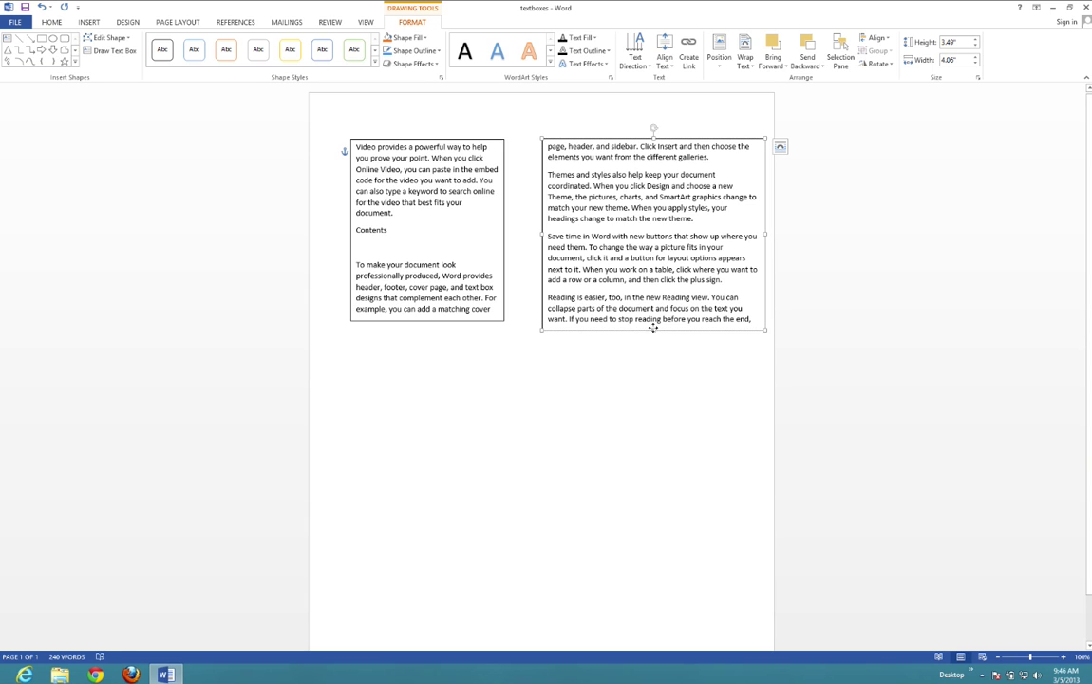
Shorten the right text box to 1.73" so it ends below the themes paragraph.
drag(653, 329, 651, 234)
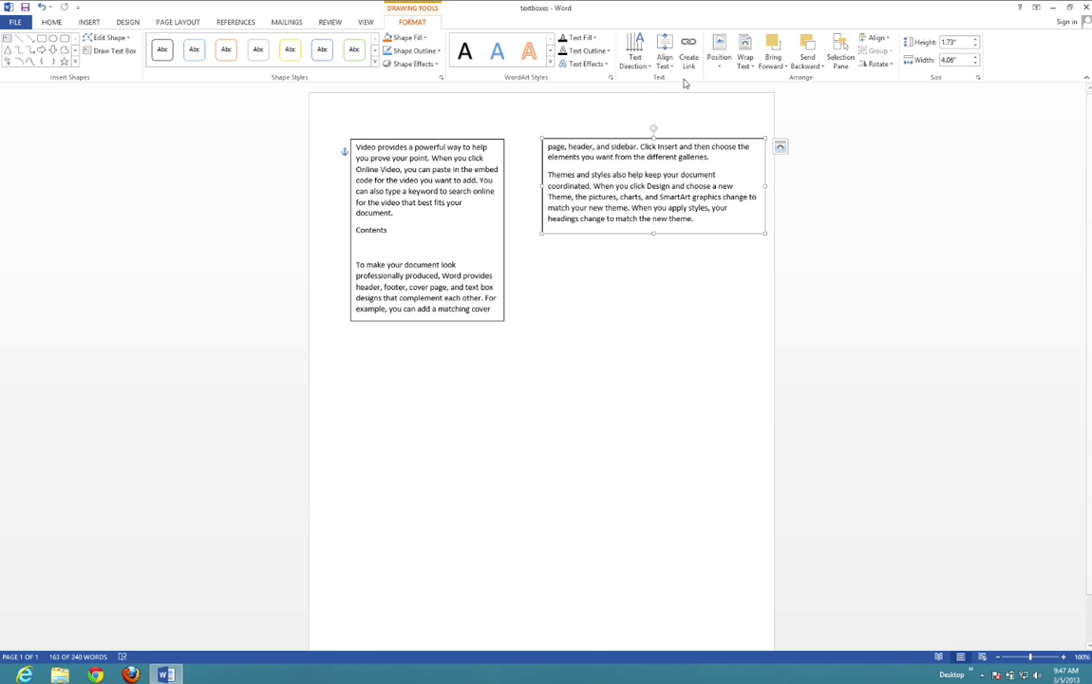
click(85, 24)
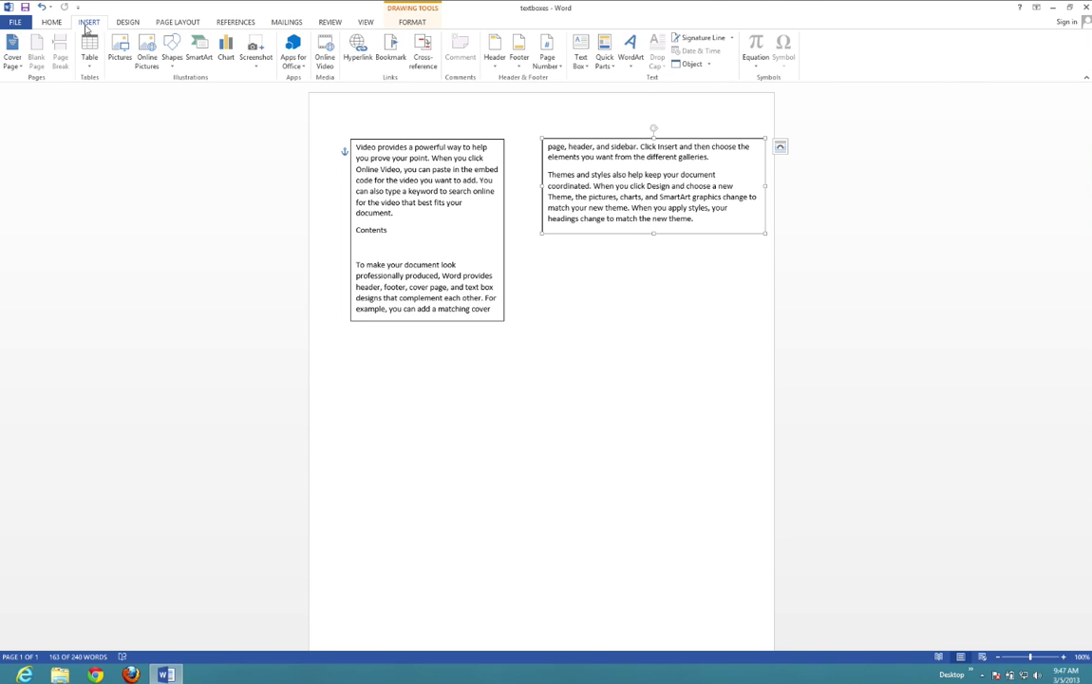
Draw a wide 1.91" × 7.5" third text box below and link the right box into it.
click(580, 66)
click(585, 91)
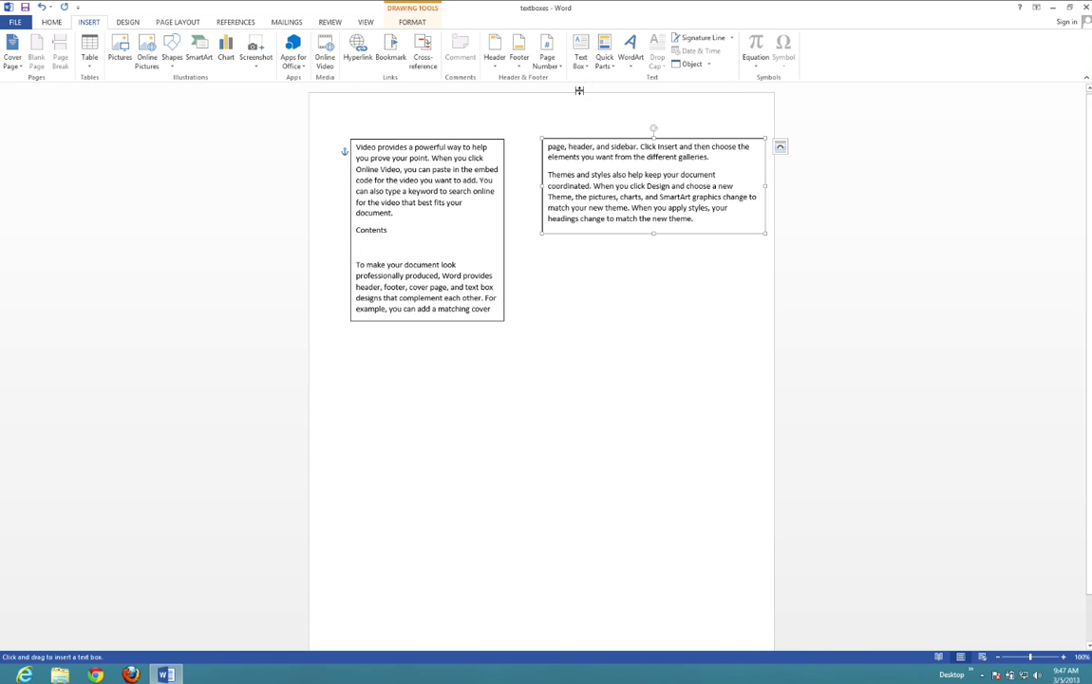
mouse_move(348, 338)
mouse_down()
mouse_move(650, 435)
mouse_move(758, 442)
mouse_up()
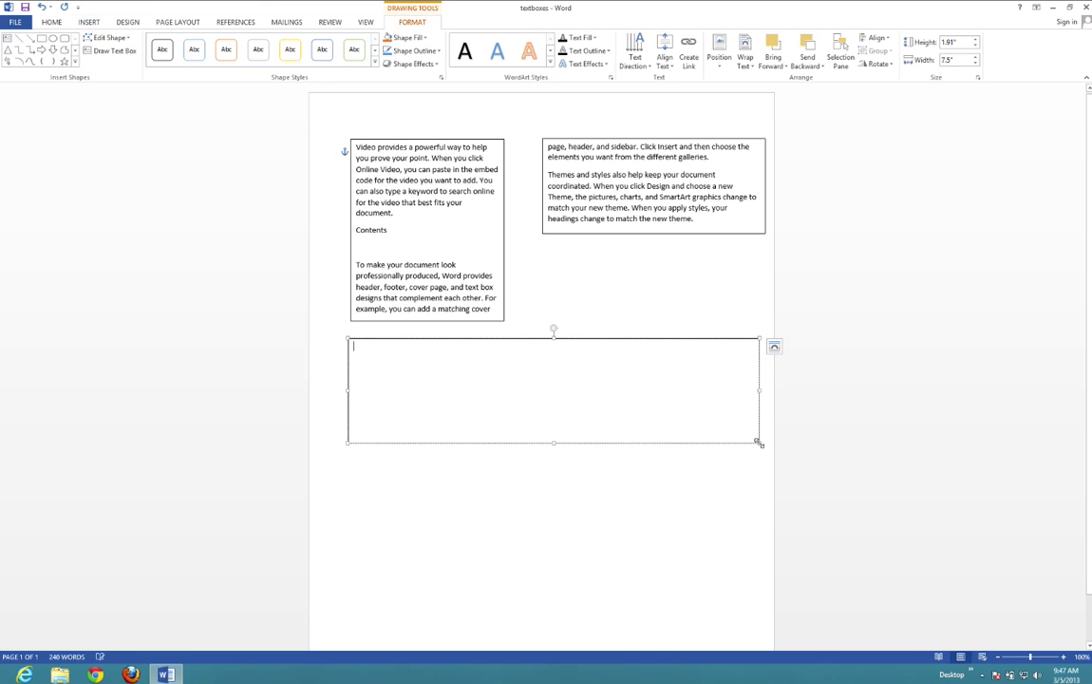
click(588, 161)
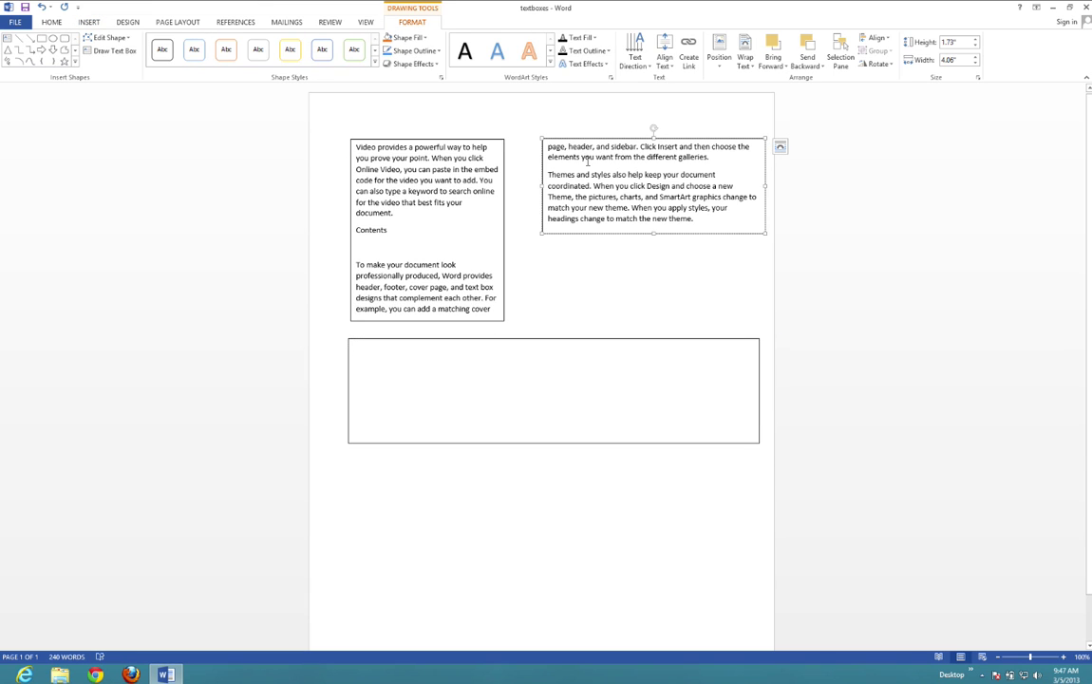
click(688, 52)
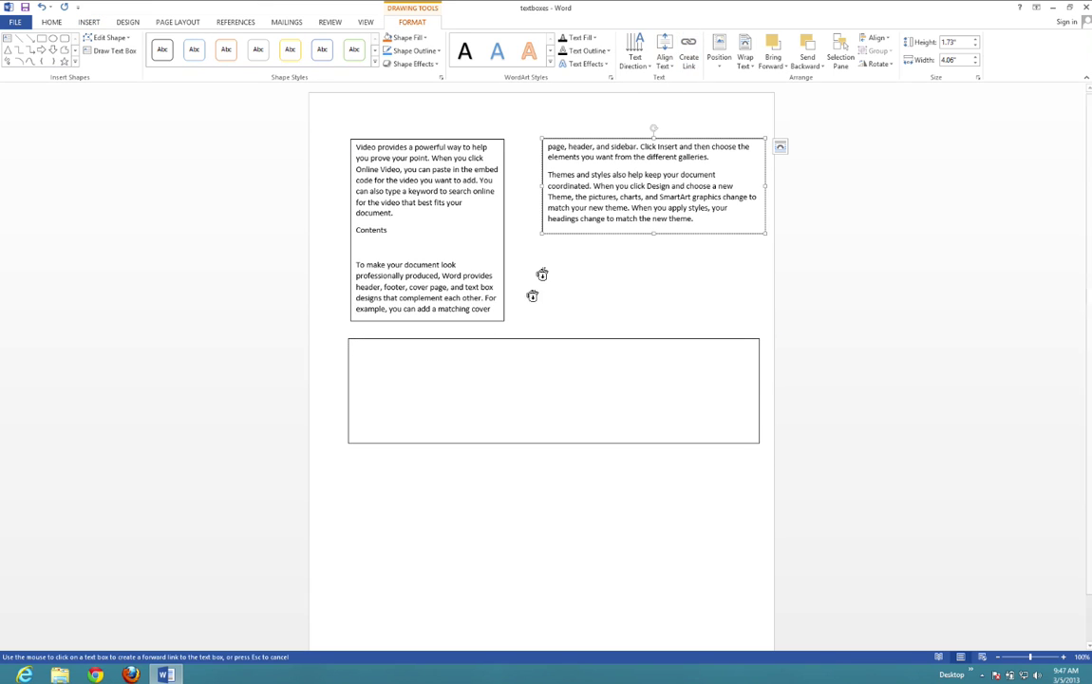
click(502, 403)
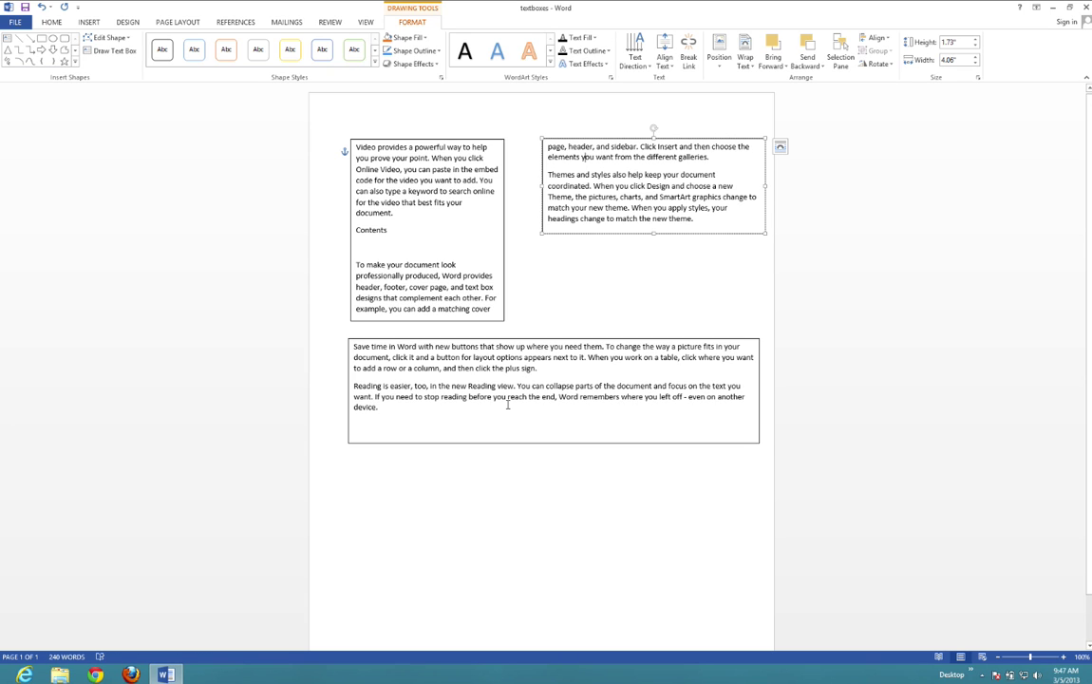